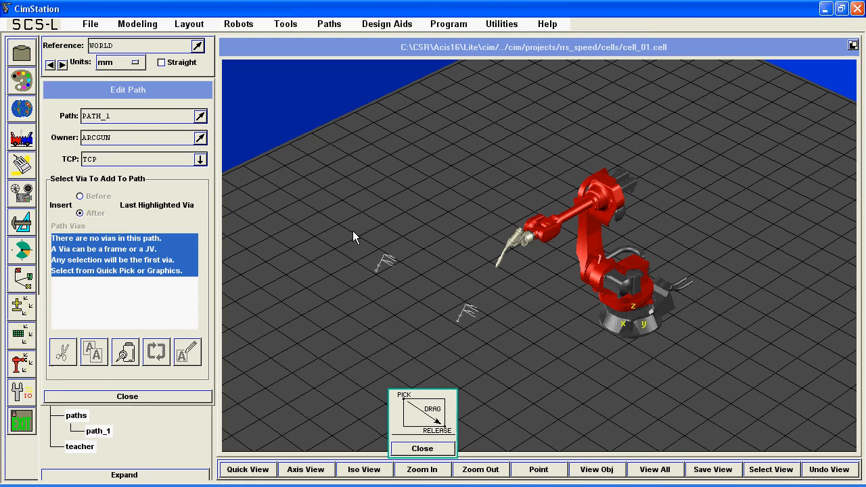
Add the frames APP, LOC1, LOC2 and DEP in that order as vias of PATH_1.
drag(322, 219, 388, 329)
click(422, 449)
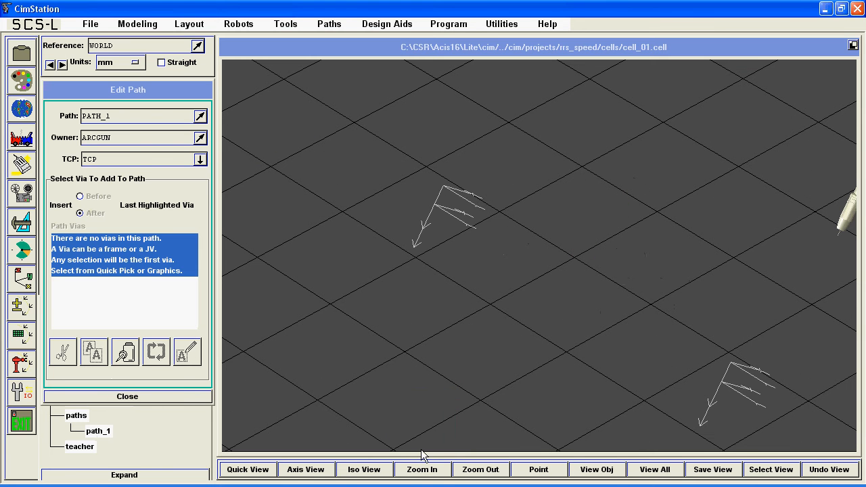
click(136, 93)
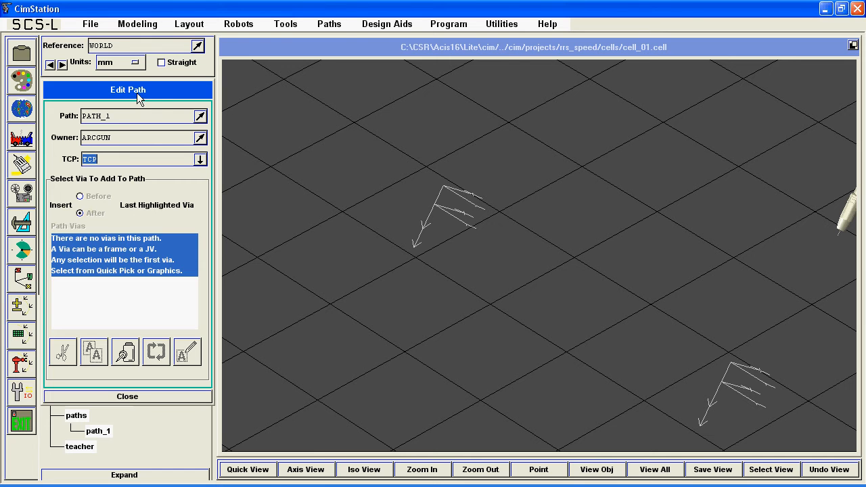
click(464, 197)
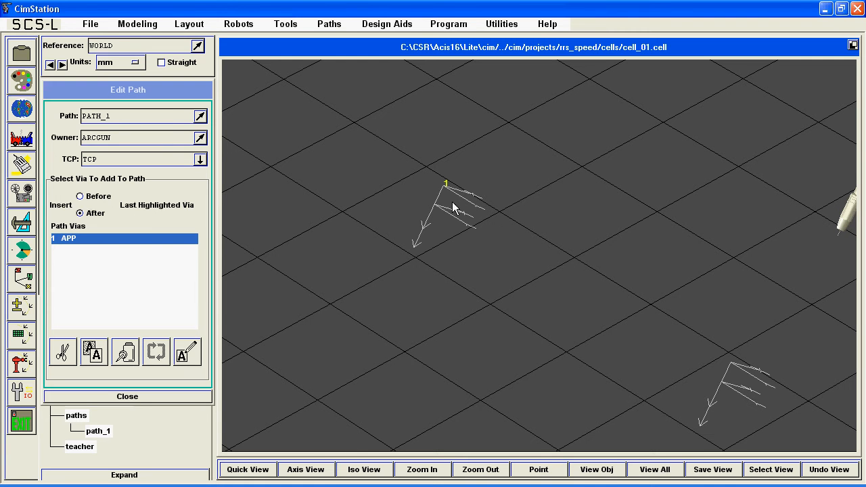
click(416, 251)
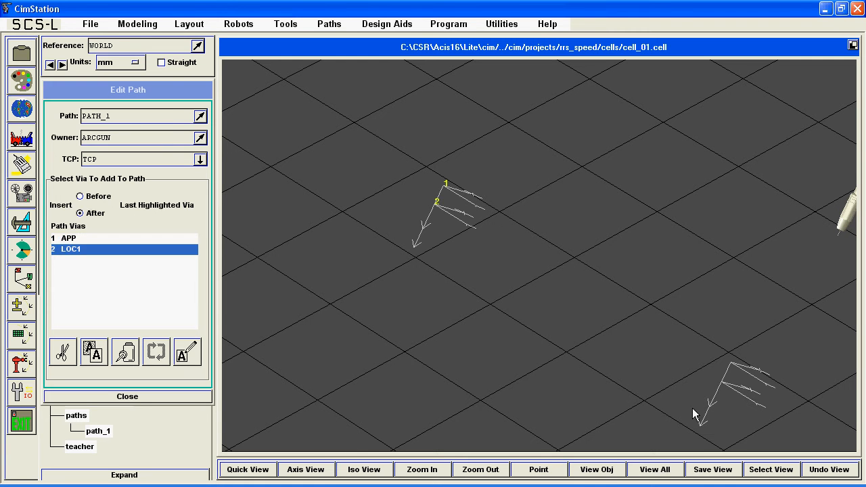
click(704, 428)
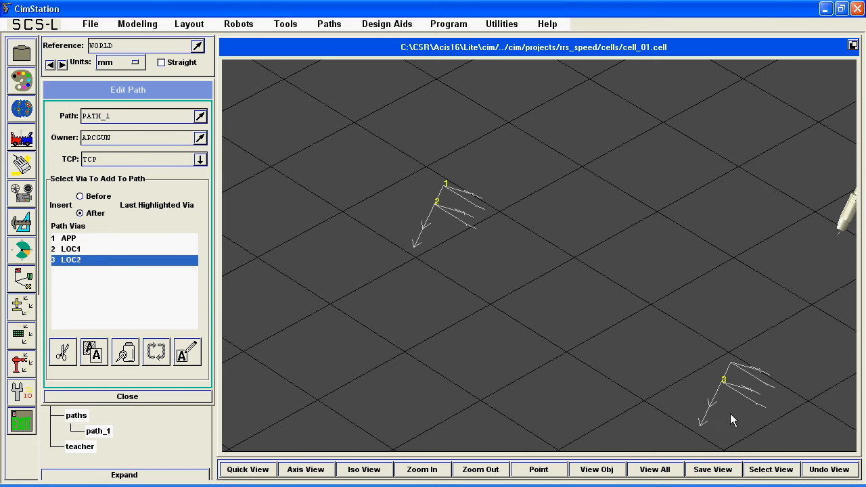
click(739, 366)
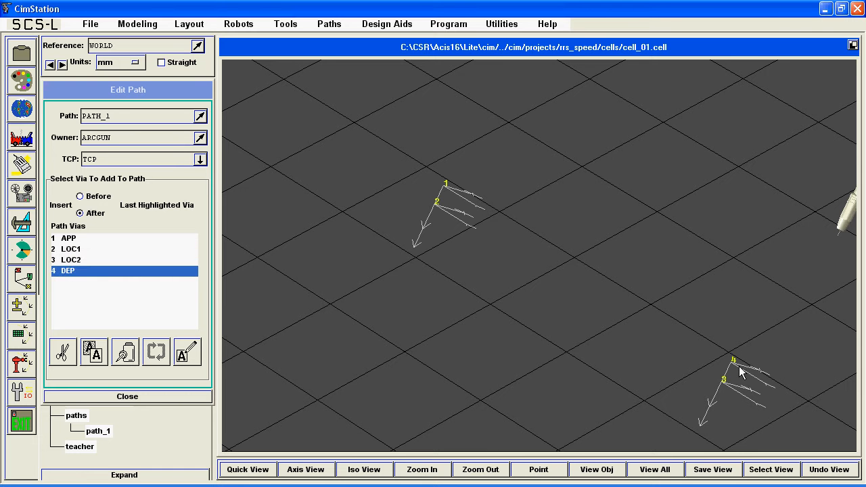
click(649, 466)
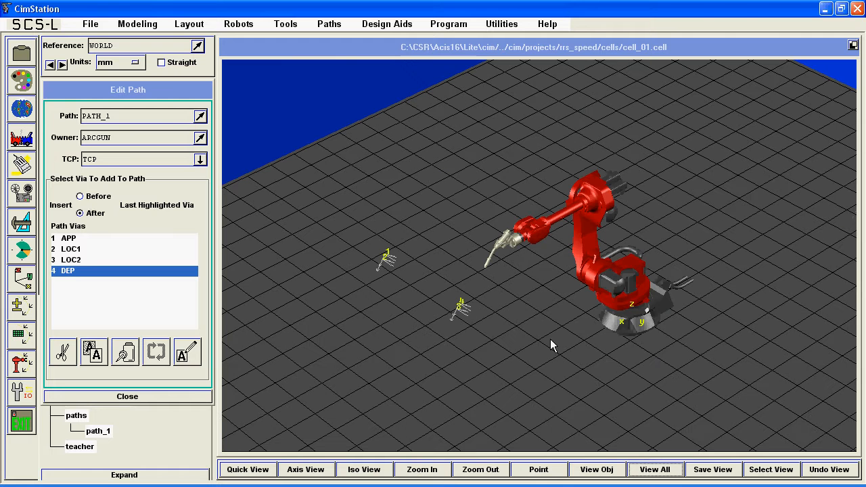
Test PATH_1 by moving the robot continuously through APP, LOC1, LOC2 and DEP, and return it to APP.
click(21, 364)
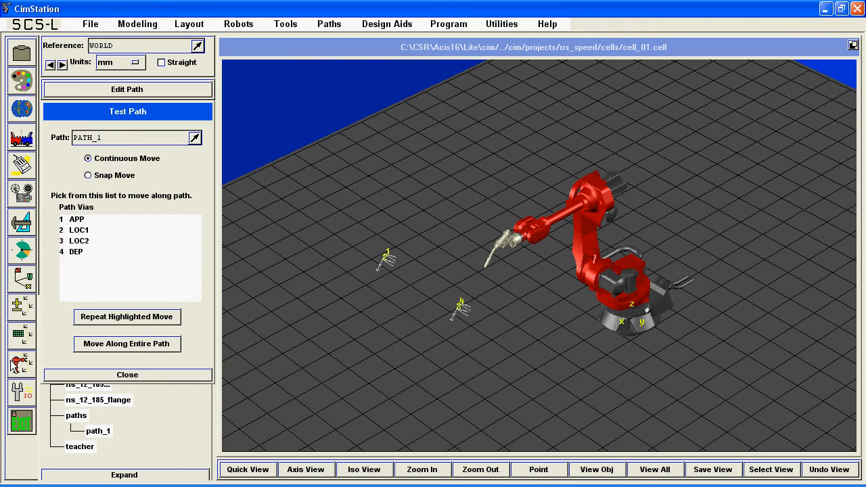
click(95, 224)
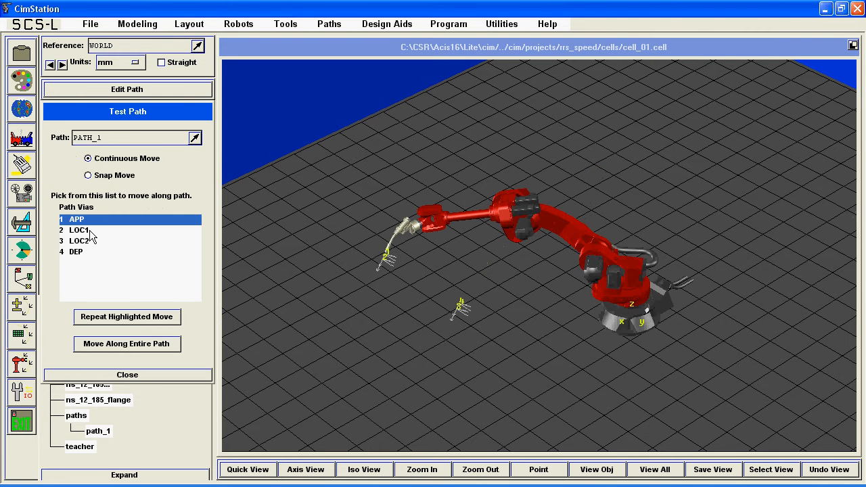
click(91, 232)
click(93, 242)
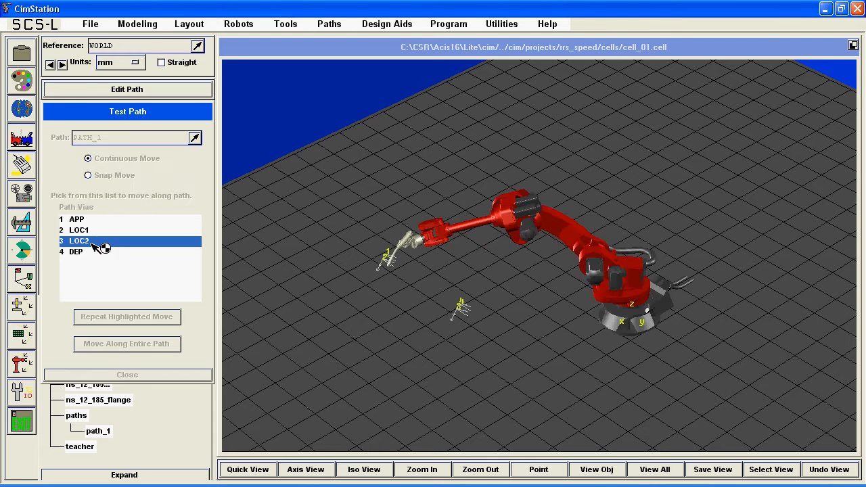
click(88, 252)
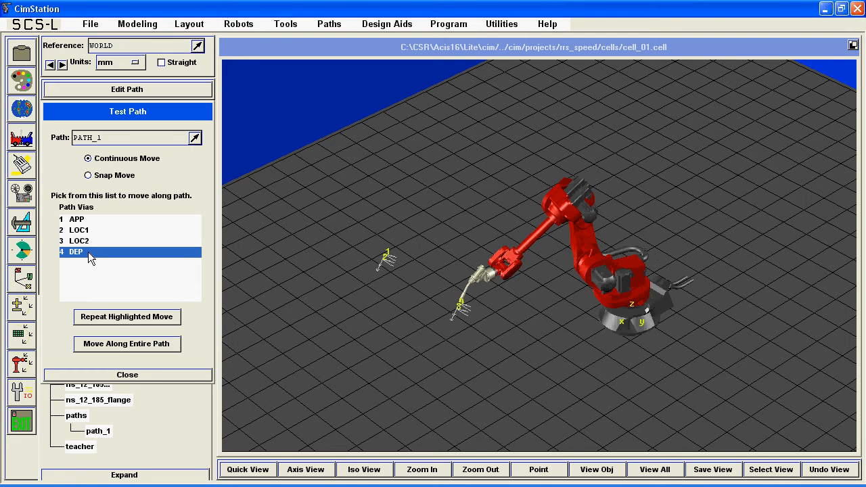
click(92, 219)
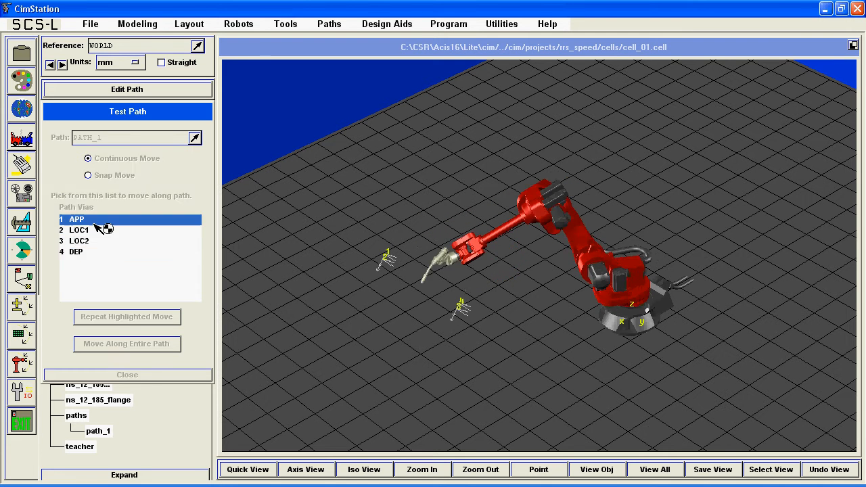
Edit the via attributes of PATH_1 and set the blend of all four vias to NOFLY with Fine settling.
click(21, 340)
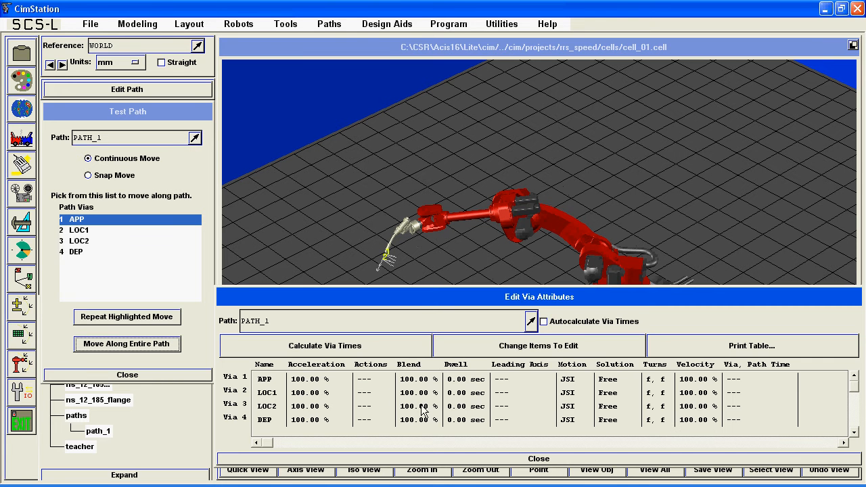
drag(418, 383, 421, 429)
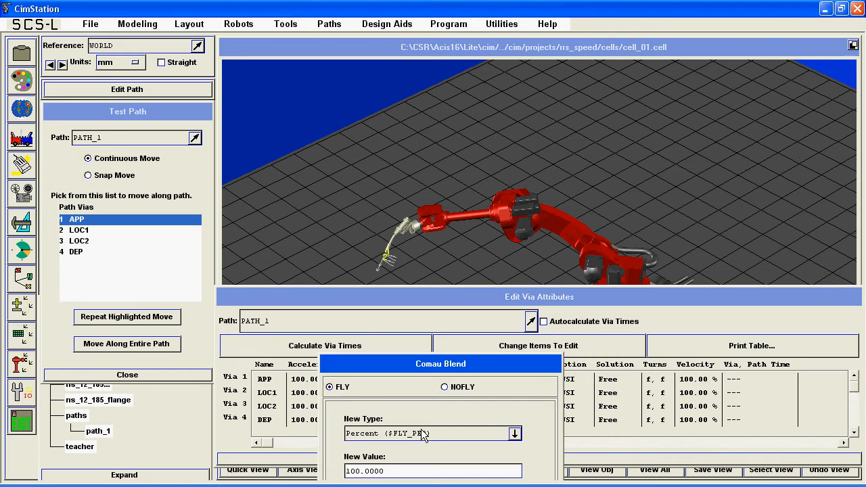
drag(416, 369, 416, 261)
click(464, 281)
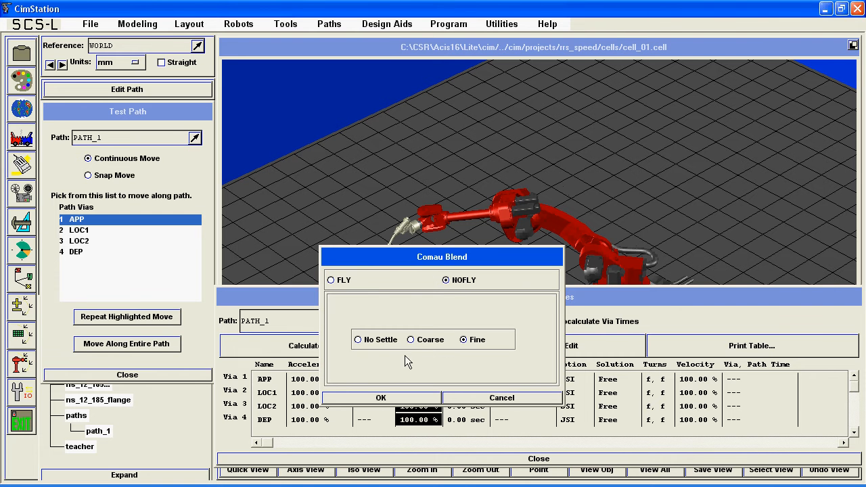
click(406, 397)
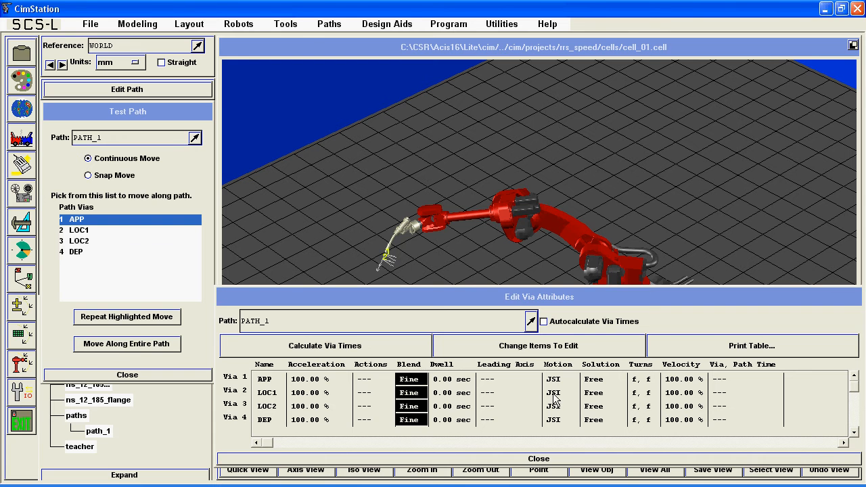
Set the motion type of vias LOC1, LOC2 and DEP to CSL.
drag(553, 393, 558, 420)
drag(533, 374, 542, 192)
click(566, 240)
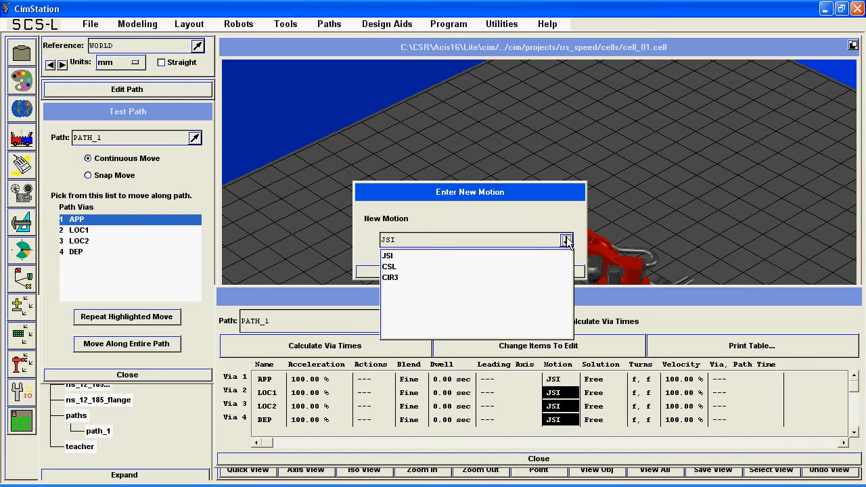
click(391, 267)
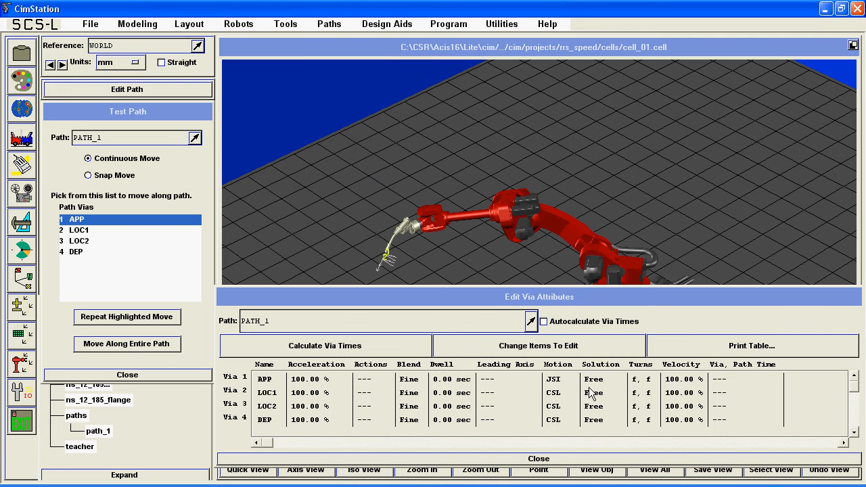
Set the velocity of LOC1, LOC2 and DEP to TCP Absolute Linear at 50 mm/sec and close the via attributes table.
click(684, 397)
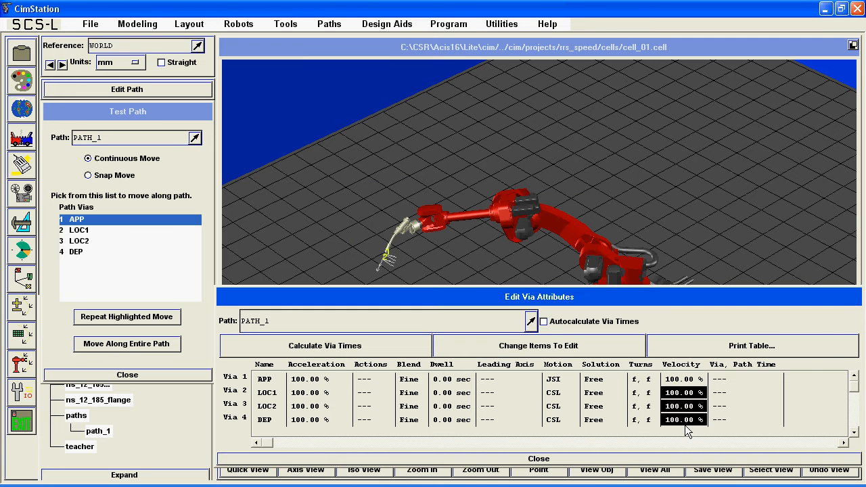
click(685, 424)
drag(665, 337, 604, 124)
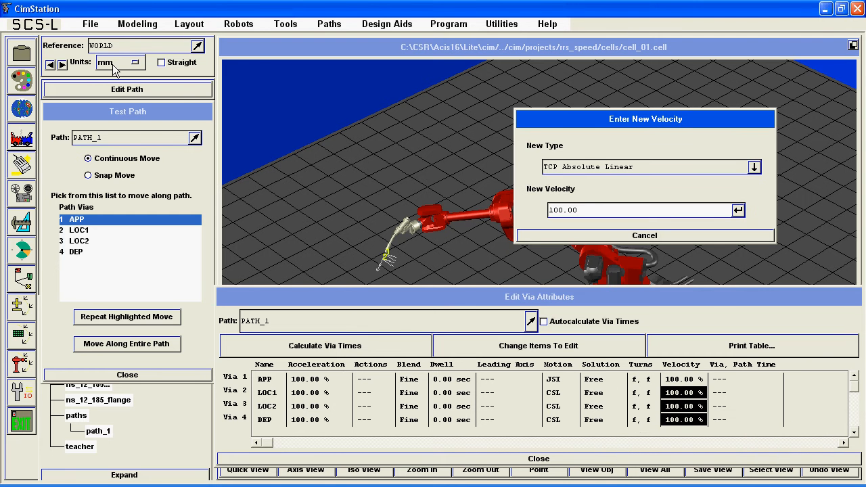
click(754, 167)
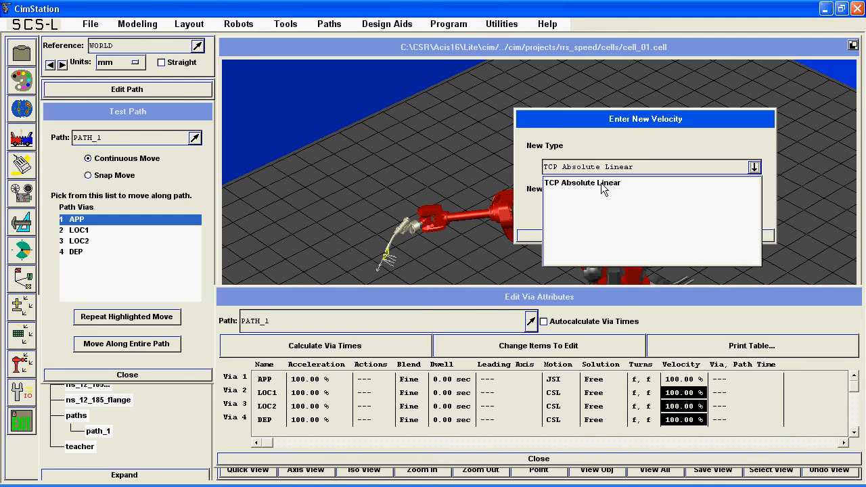
click(601, 183)
double_click(591, 209)
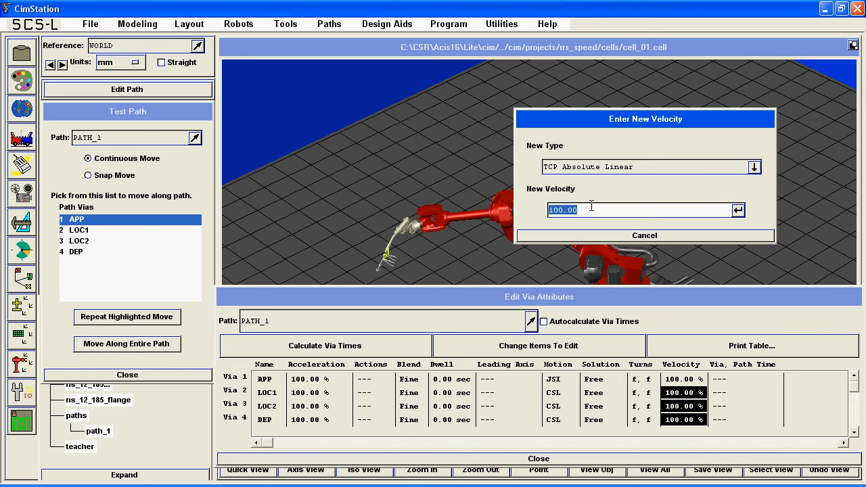
text(50)
click(737, 210)
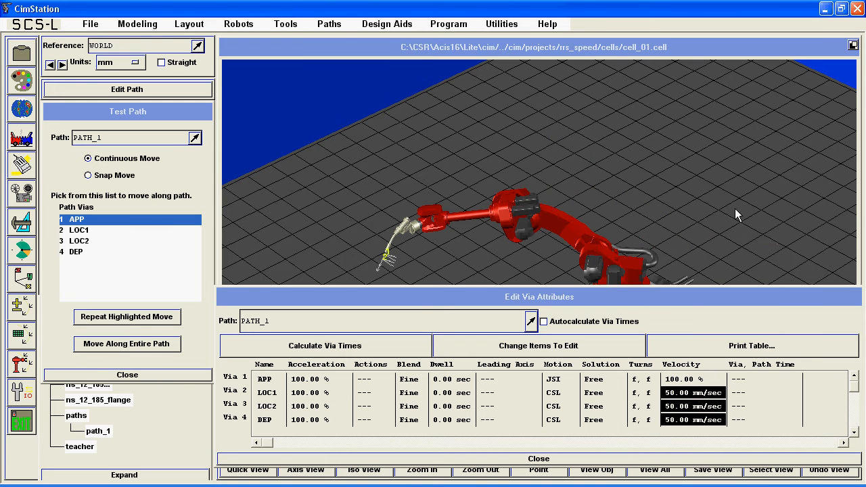
click(630, 460)
Test the edited motion by running the robot along the entire PATH_1.
click(19, 365)
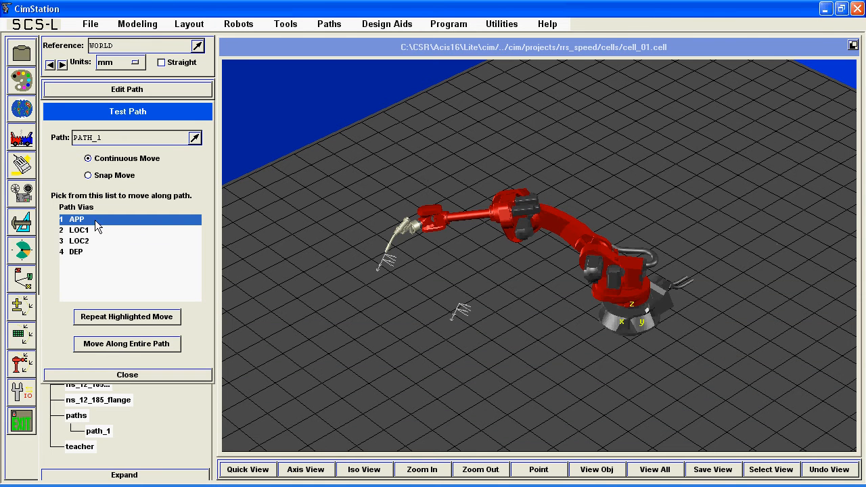
click(93, 346)
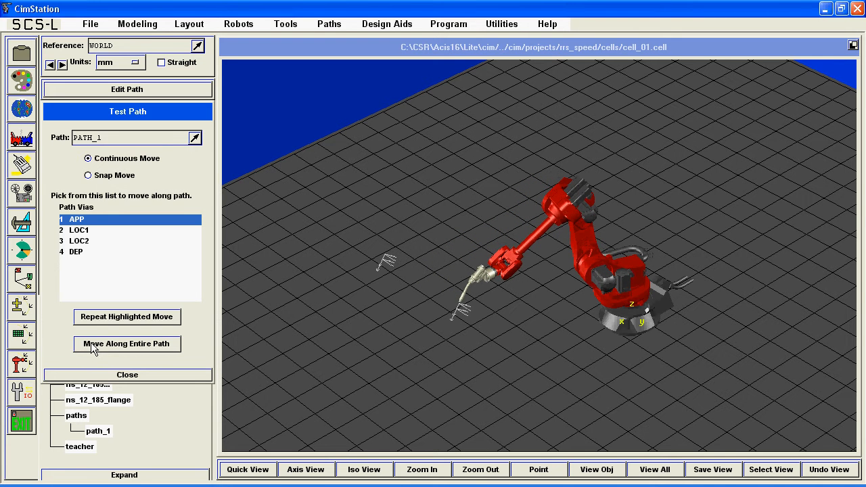
Copy the APP via in PATH_1 and paste it after DEP as the fifth via.
click(129, 89)
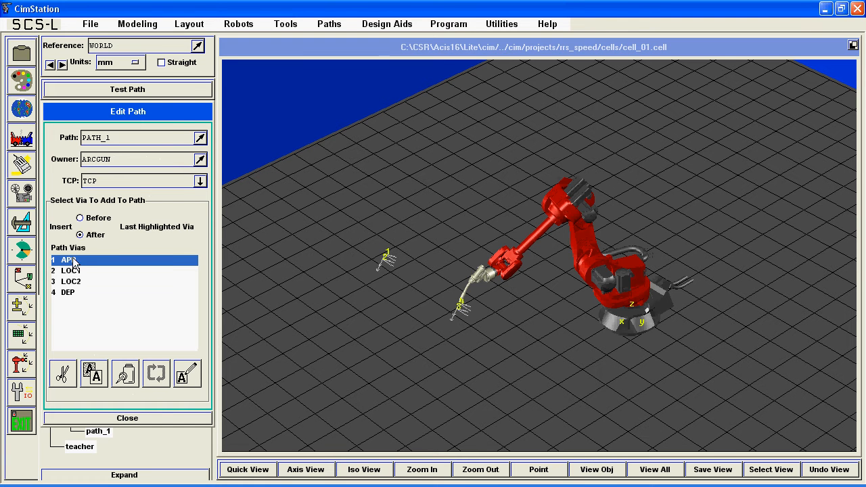
click(94, 380)
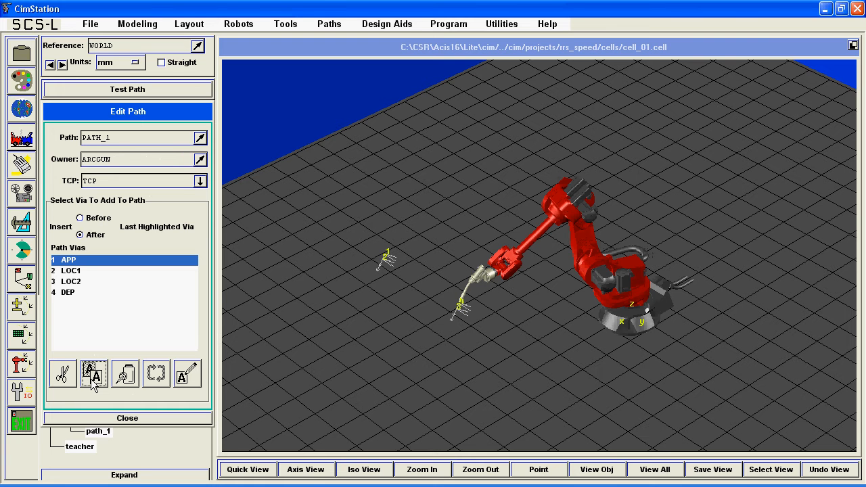
click(76, 293)
click(124, 375)
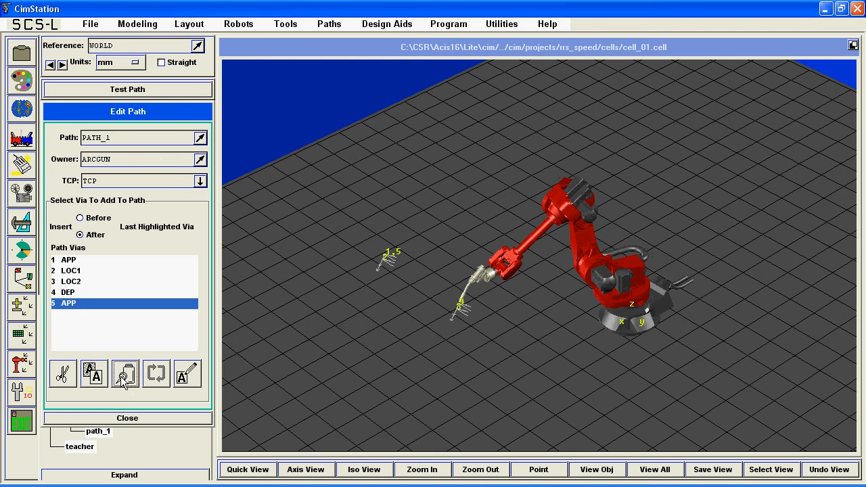
Move the robot to the first APP via in the path test and reset the simulation clock.
click(95, 96)
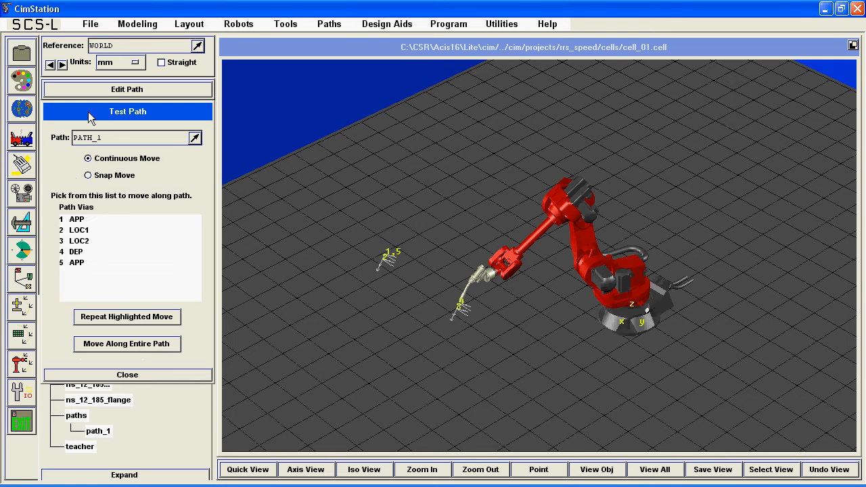
click(75, 221)
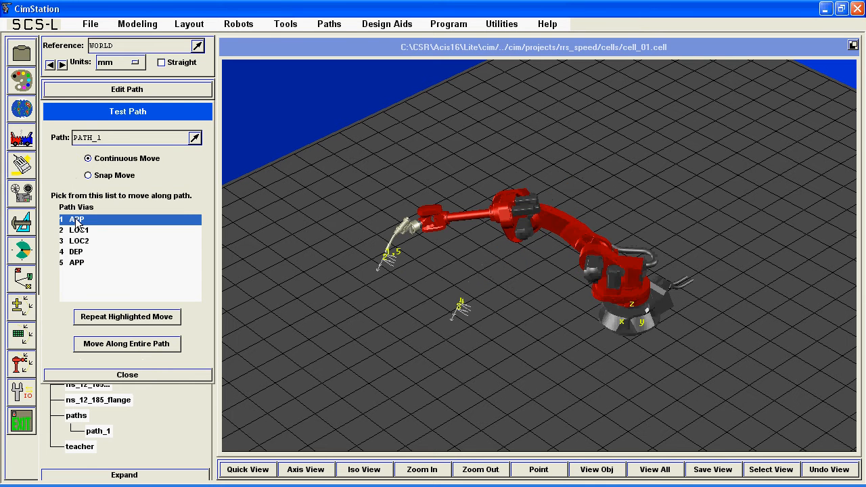
click(62, 64)
click(61, 64)
click(141, 62)
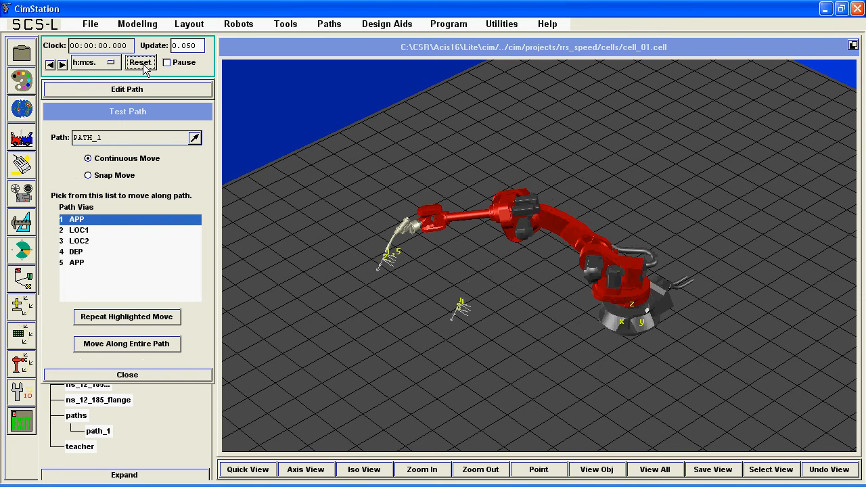
Toggle collision detection off and back on, and review the list of collision check pairs.
click(187, 25)
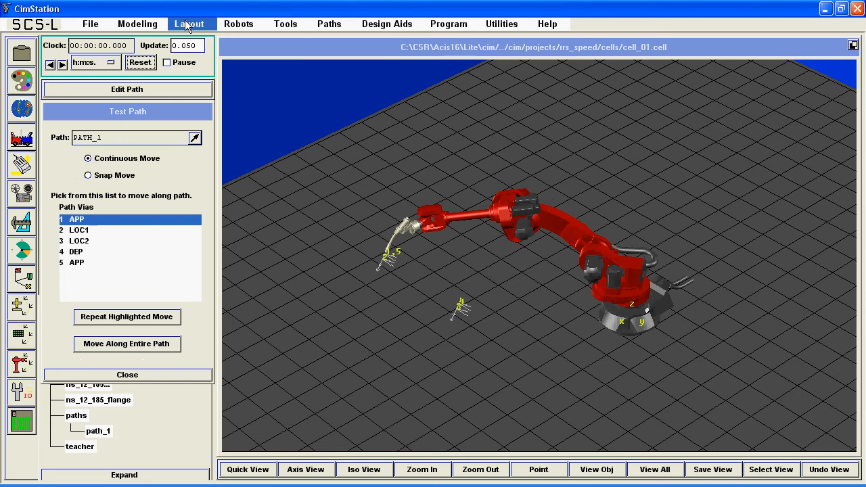
click(199, 95)
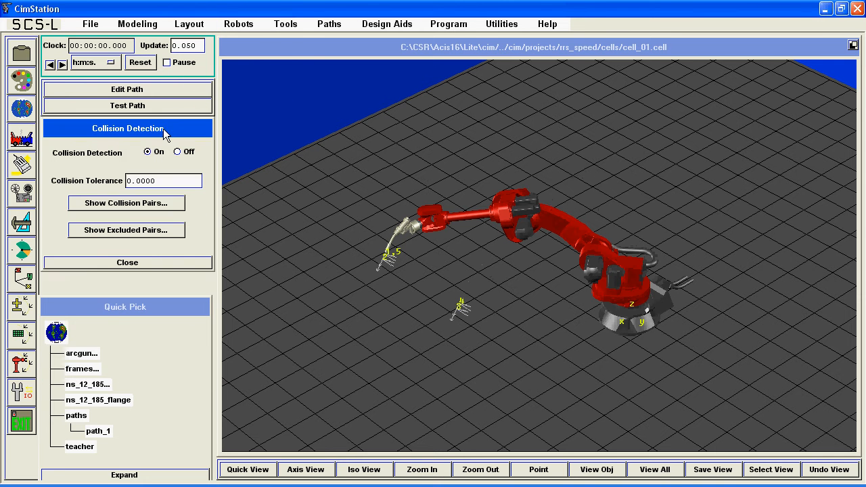
click(177, 152)
click(147, 151)
click(133, 205)
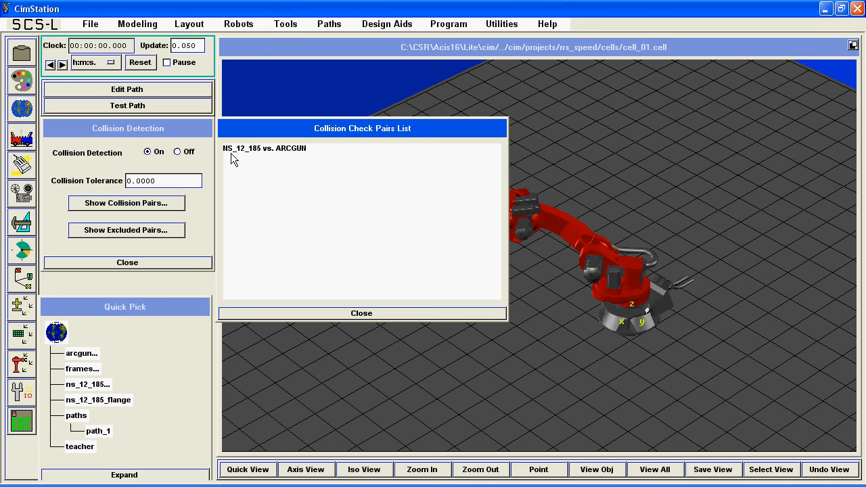
click(267, 311)
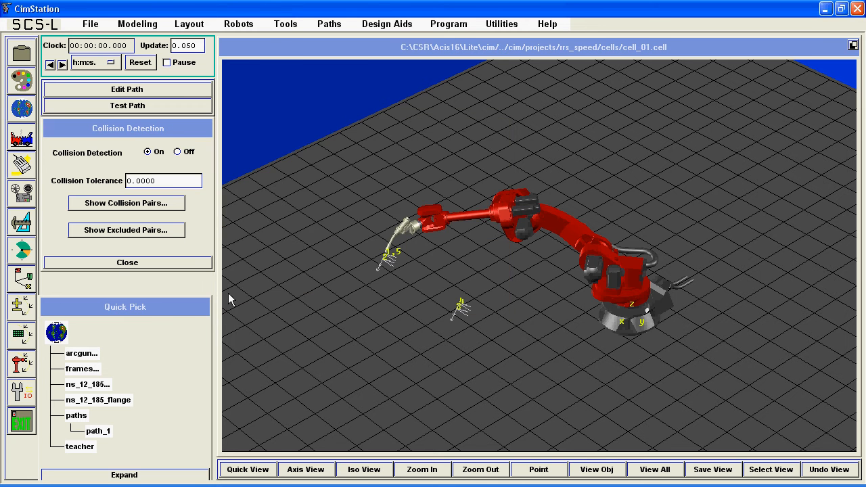
Review the list of excluded collision pairs and run the robot along the entire PATH_1.
click(121, 229)
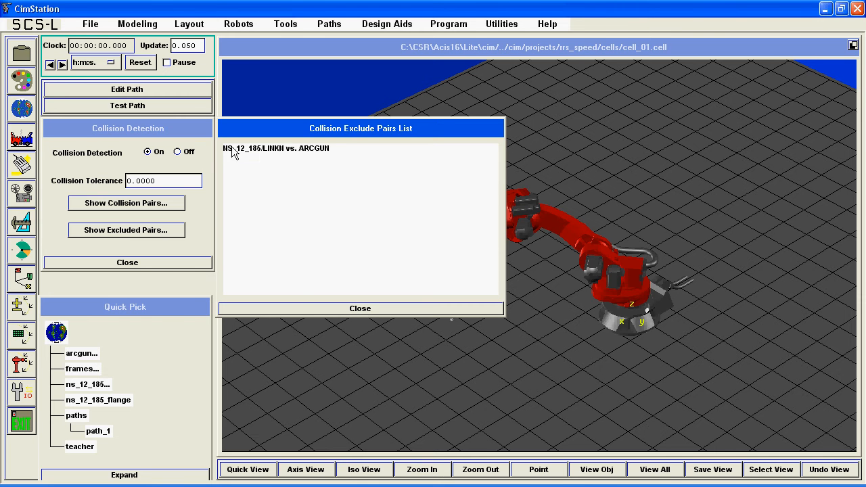
click(298, 310)
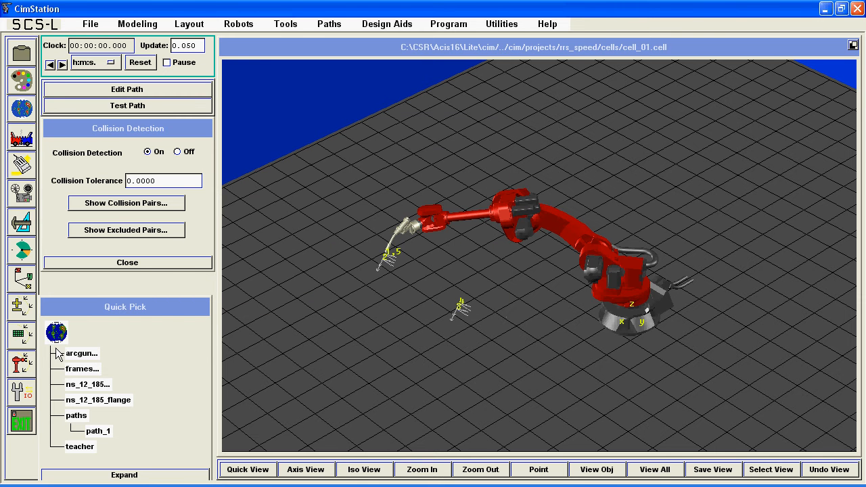
click(21, 363)
click(90, 359)
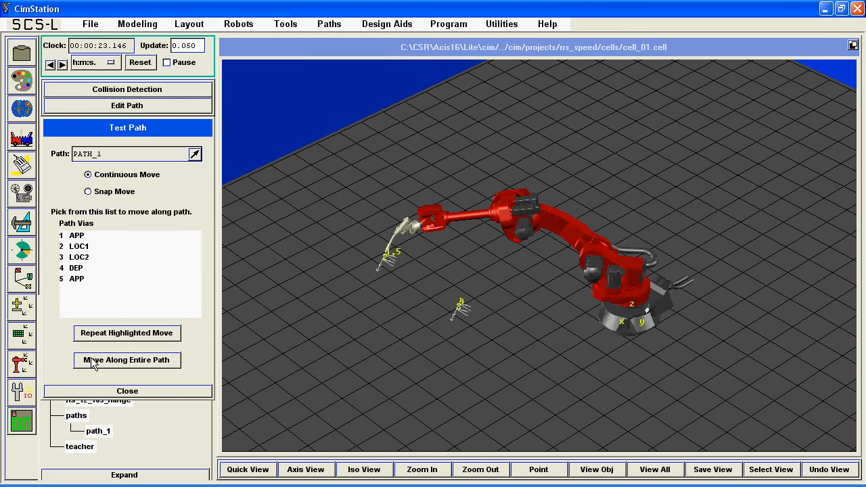
Create a tall block primitive with a square base and a depth of 400.
click(151, 24)
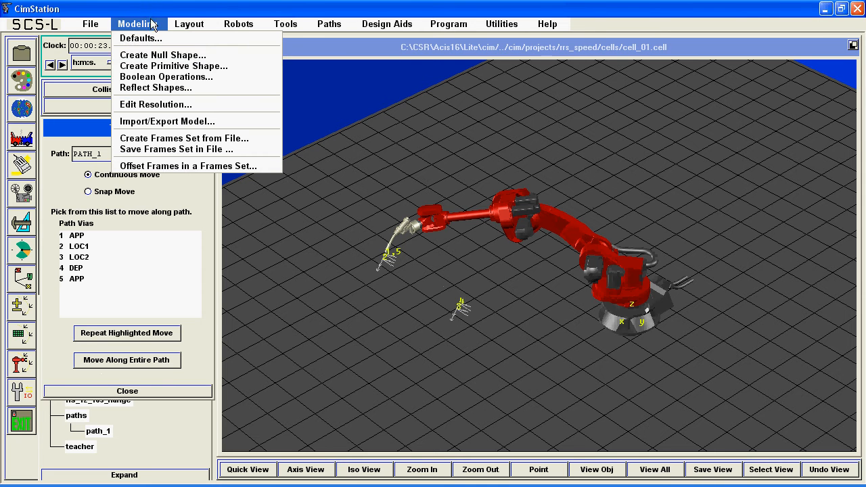
click(157, 65)
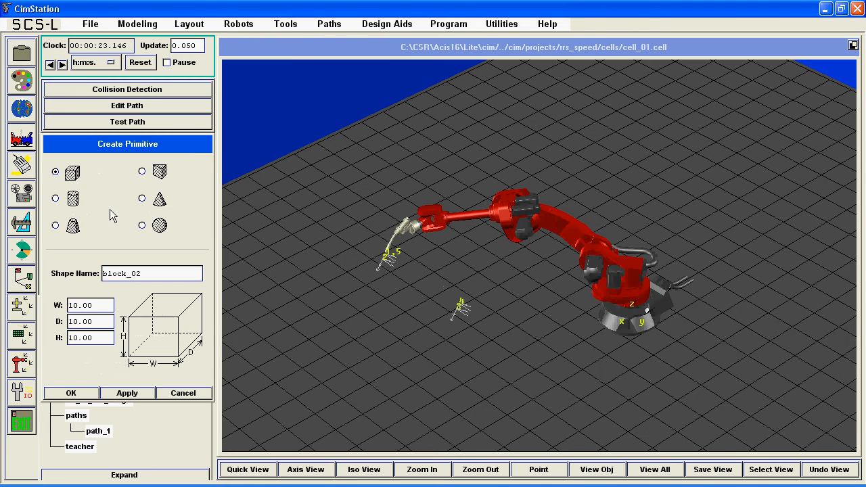
double_click(93, 305)
text(40)
double_click(92, 322)
text(400.00)
double_click(93, 337)
text(1)
click(74, 394)
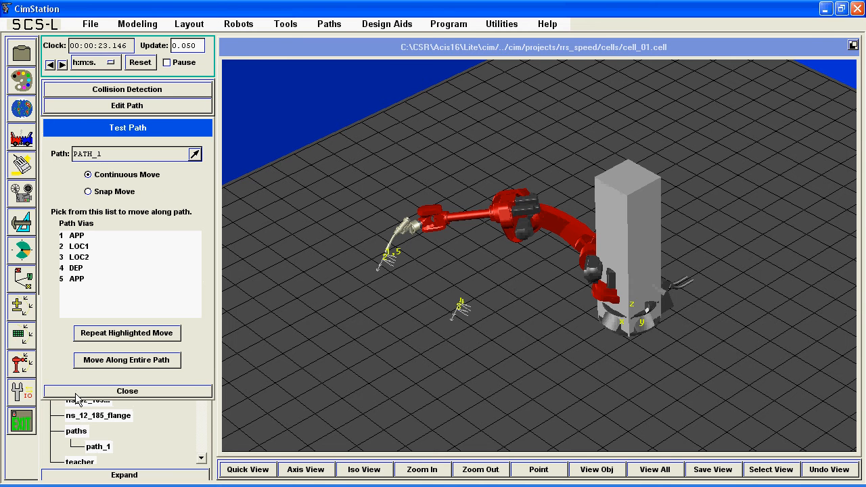
Move the new block in XY from the robot base into the arm's sweep, between the path vias and the robot.
click(299, 474)
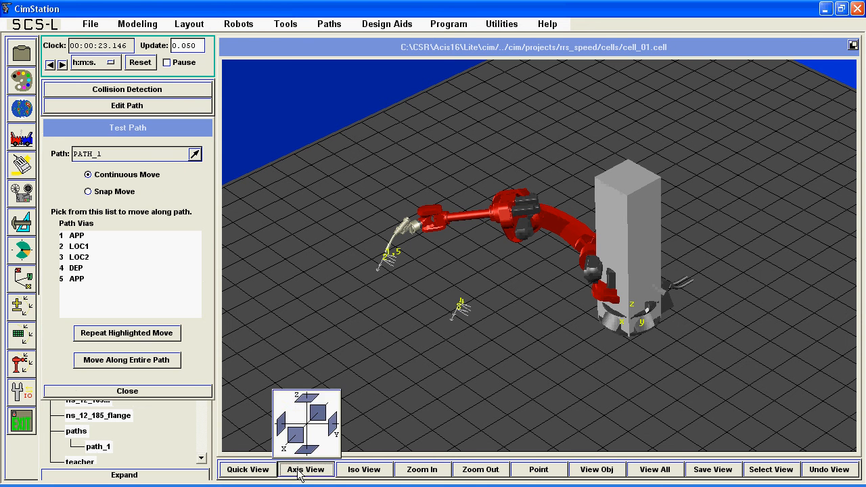
click(306, 405)
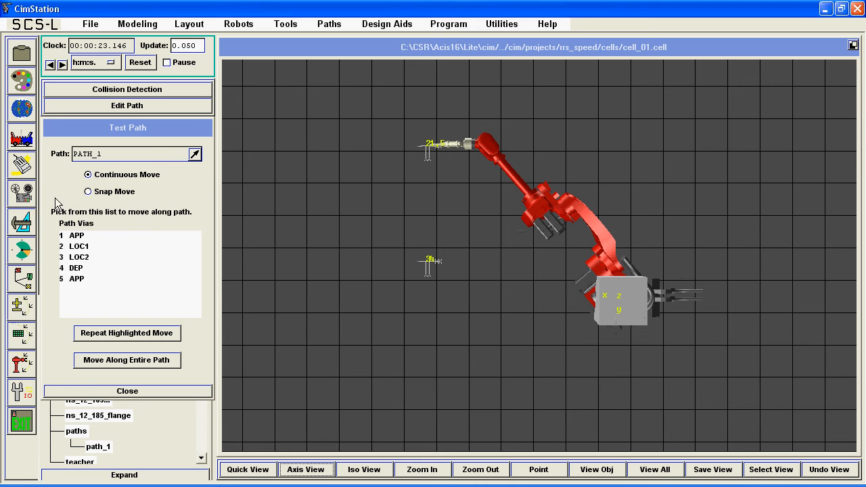
click(23, 165)
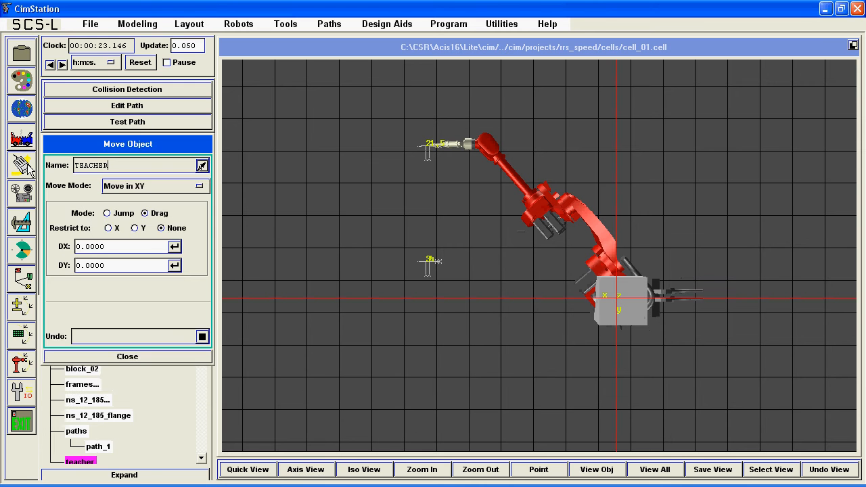
click(202, 166)
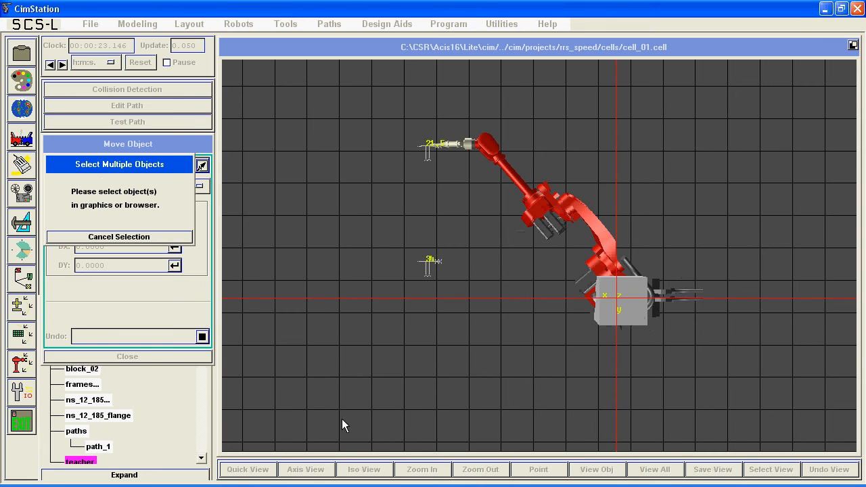
click(638, 327)
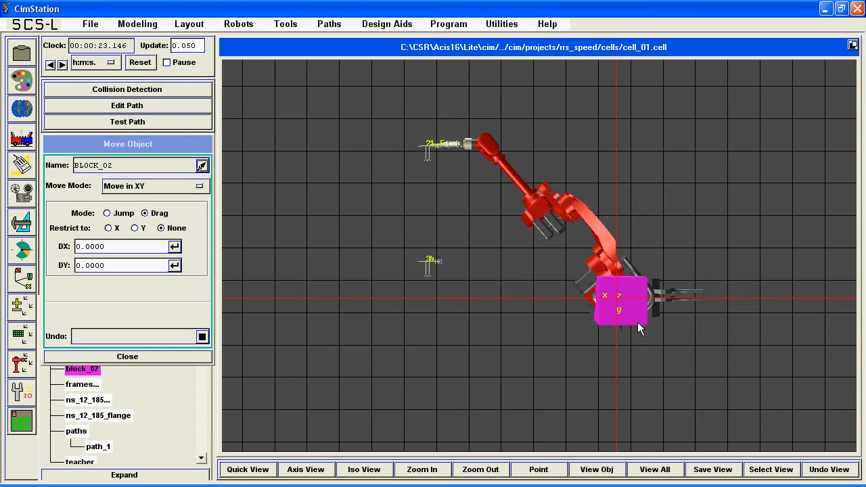
click(132, 186)
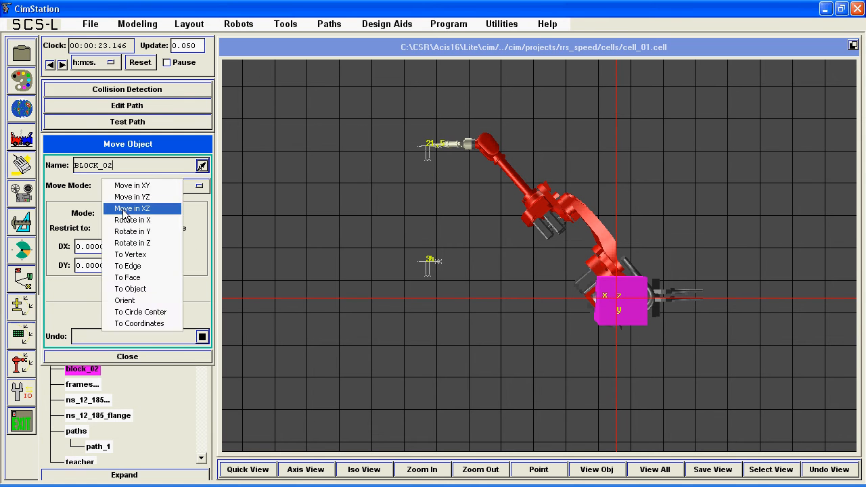
click(132, 183)
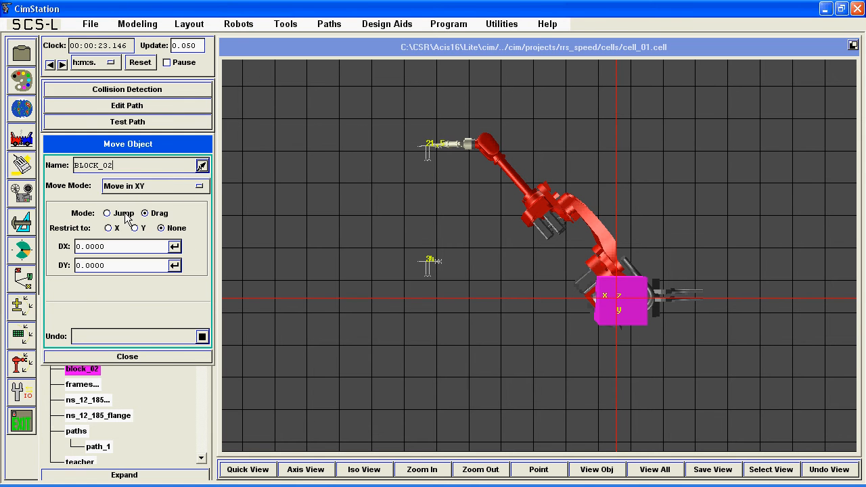
click(122, 215)
drag(640, 310, 487, 215)
click(365, 468)
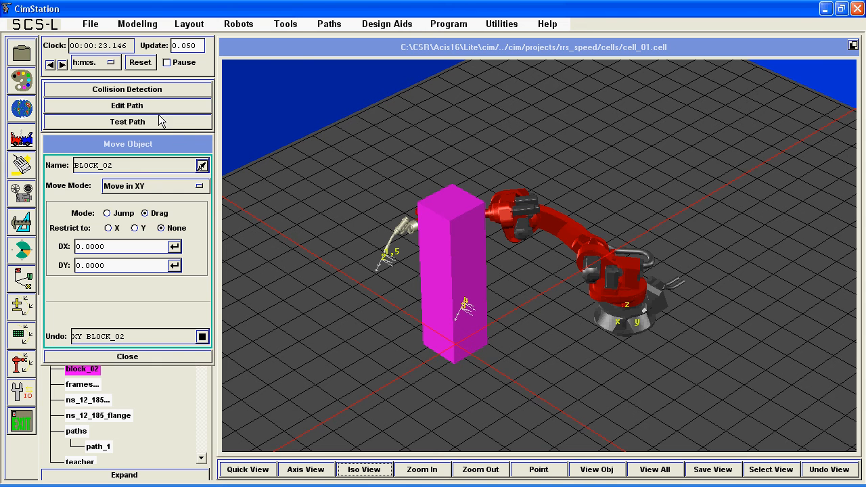
Turn collision detection off and run the robot along the entire PATH_1 with the block in place.
click(135, 91)
click(176, 168)
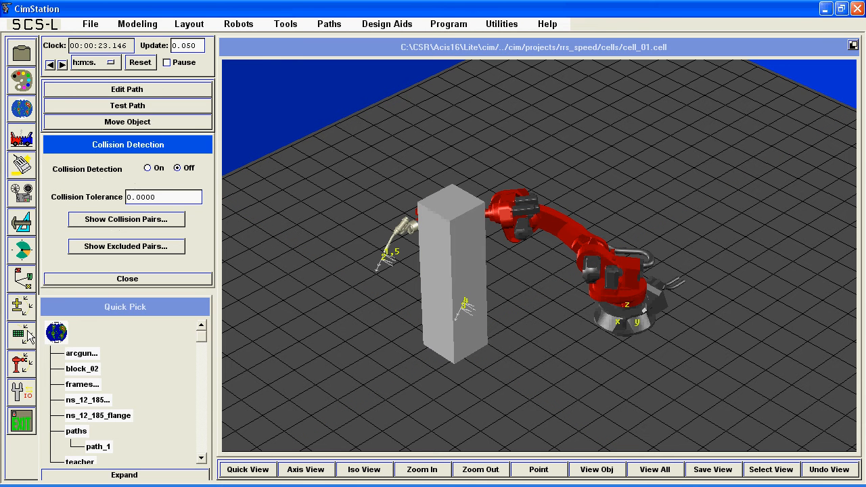
click(21, 366)
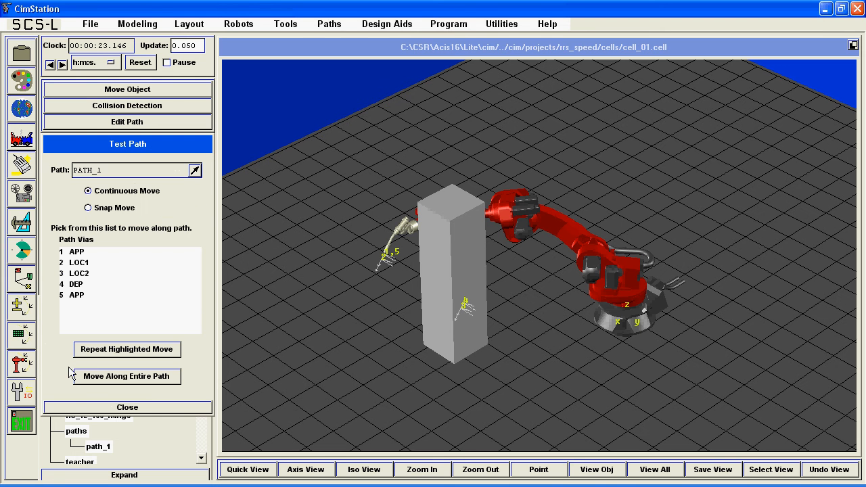
click(94, 375)
Review the collision check pairs and the excluded pairs after adding the block.
click(198, 24)
click(210, 93)
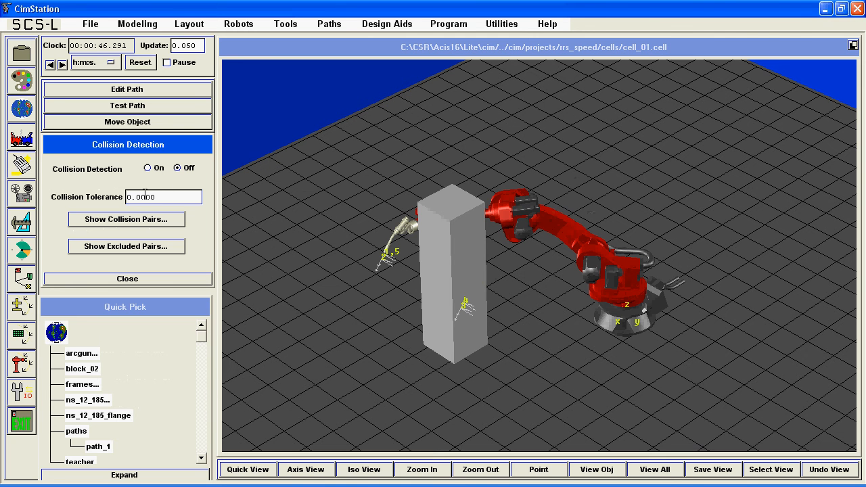
click(143, 220)
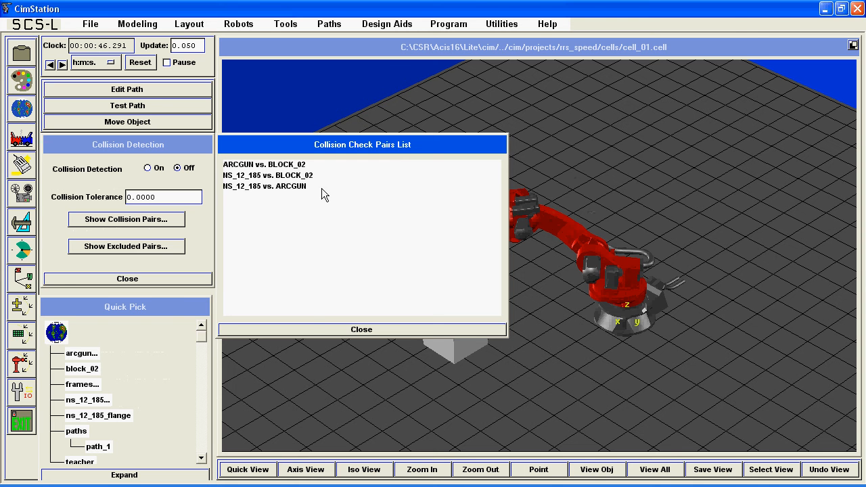
click(312, 327)
click(100, 247)
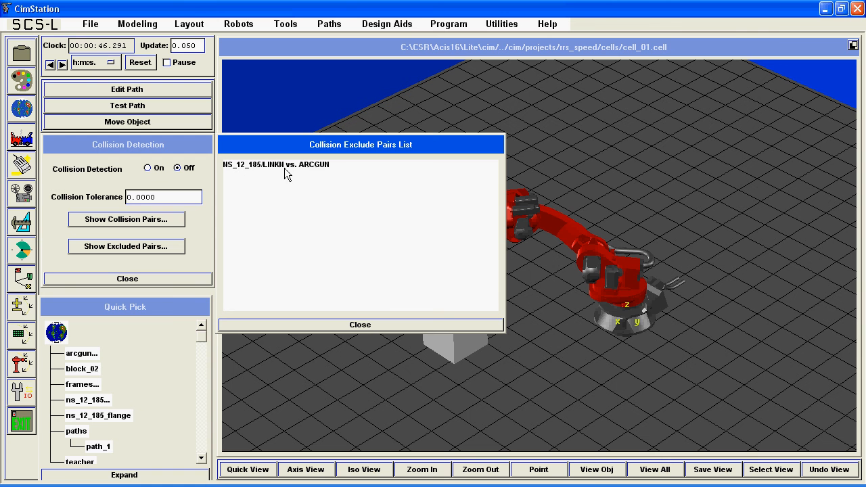
click(304, 324)
Turn collision detection on and run the robot along the entire PATH_1 against the block.
click(147, 168)
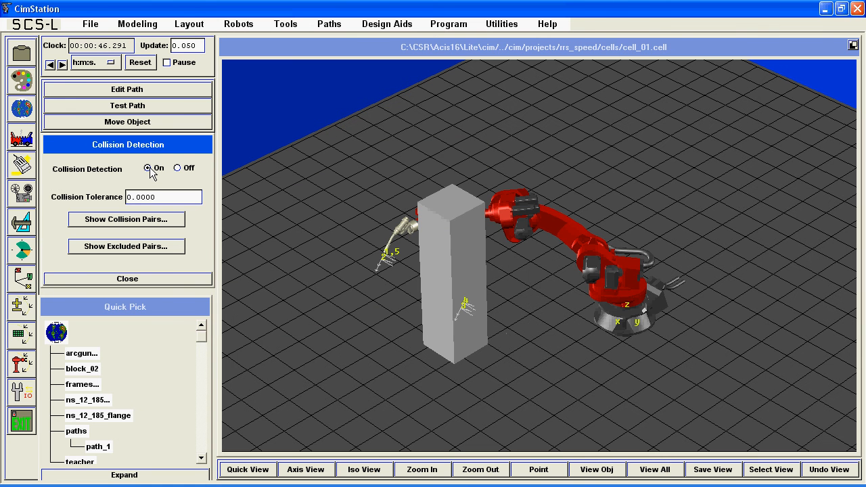
click(129, 106)
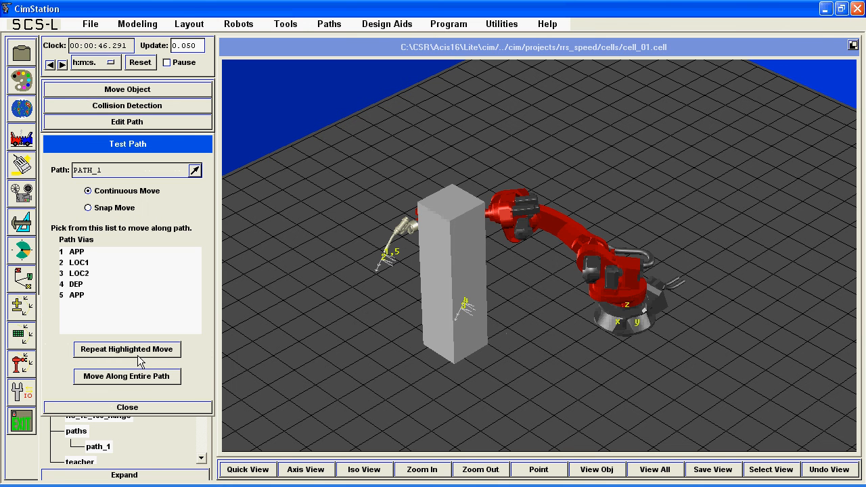
click(134, 377)
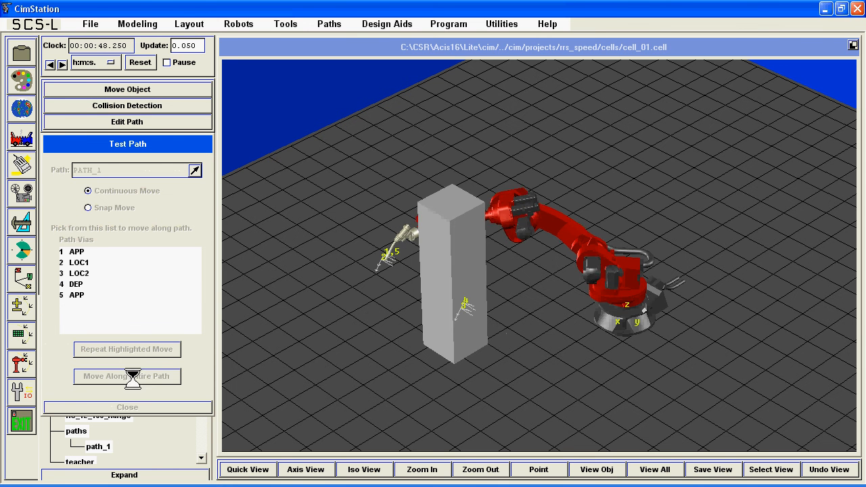